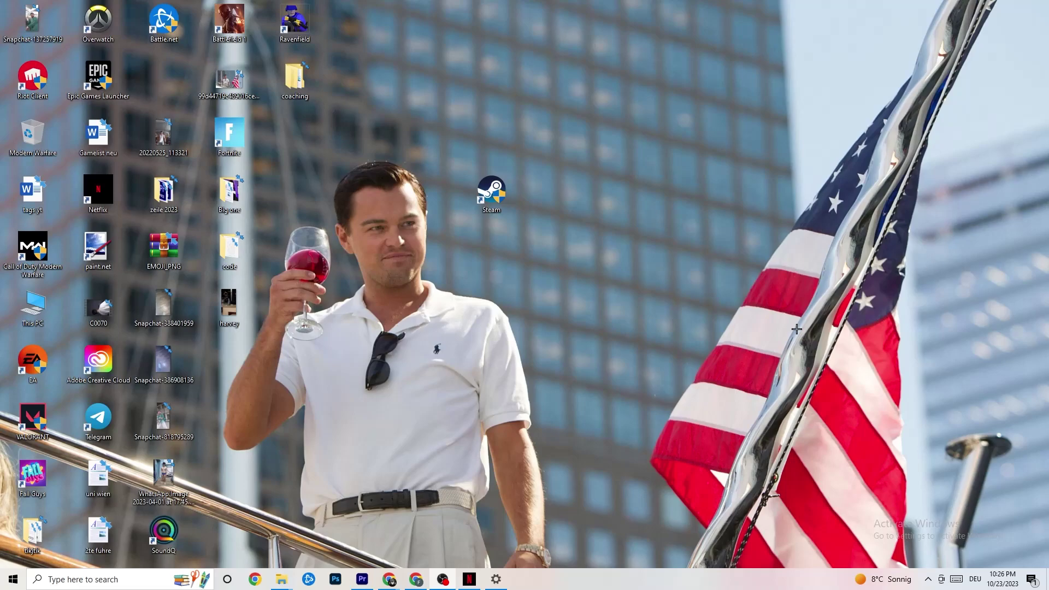
Try repositioning the Steam desktop shortcut, then leave it at its original spot.
left_click_drag(510, 173, 445, 173)
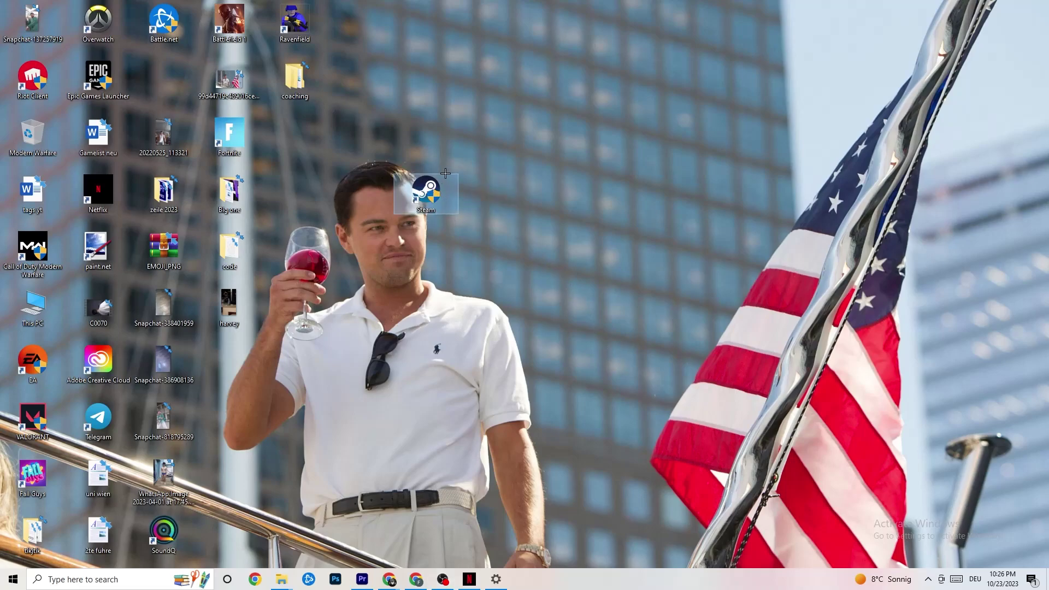
key("ctrl+z")
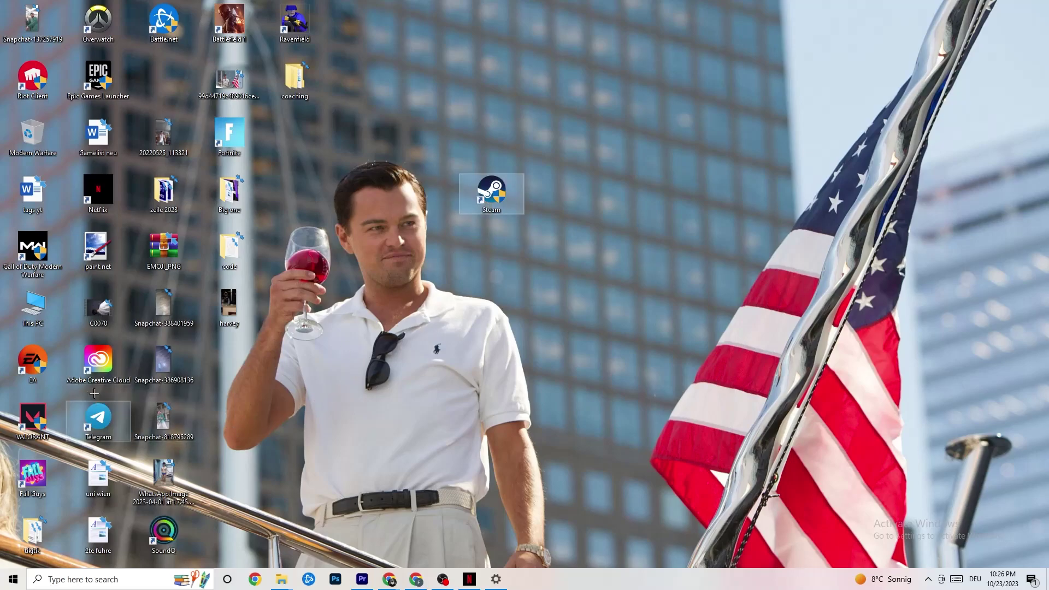
left_click_drag(495, 204, 500, 210)
left_click(491, 126)
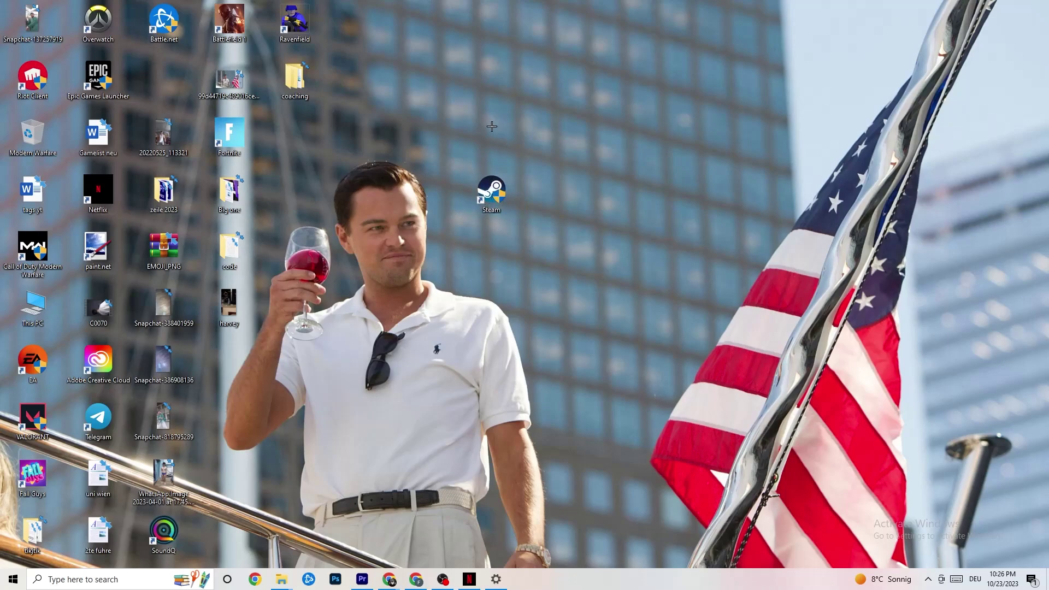
right_click(501, 191)
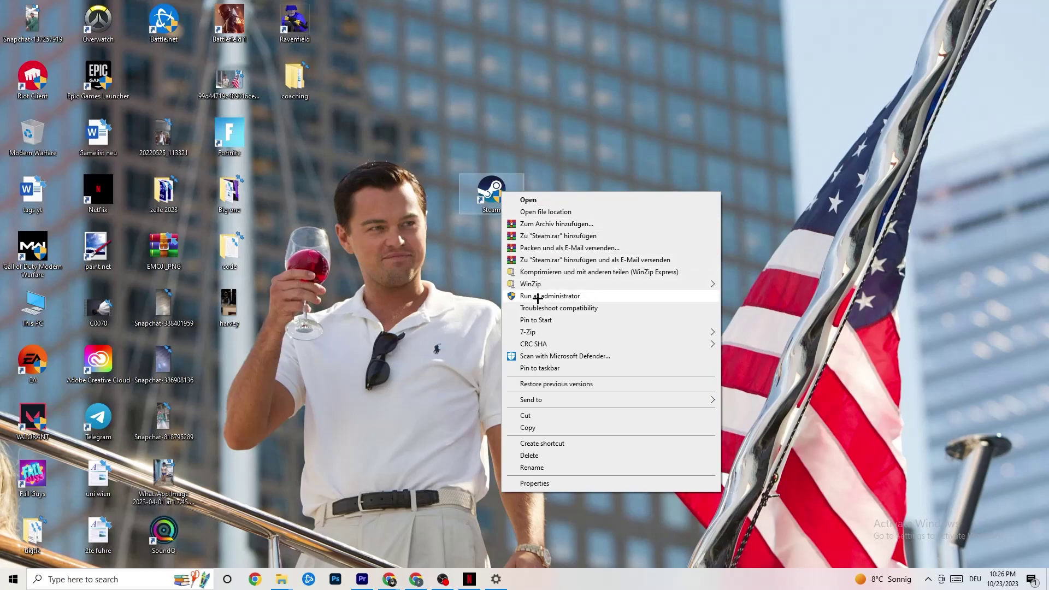
left_click(451, 291)
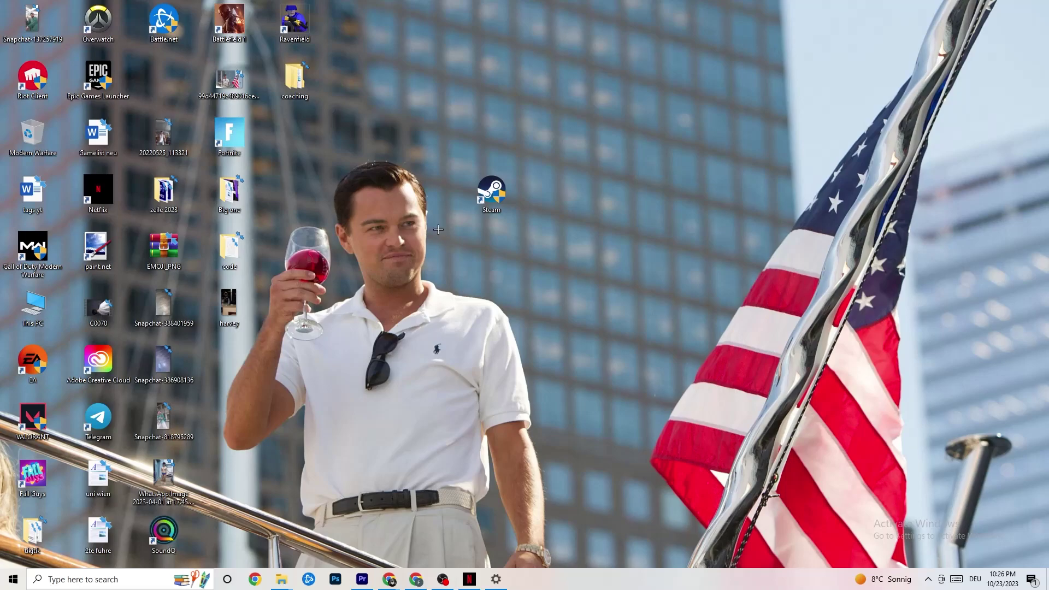
Check the Steam shortcut's compatibility properties, keeping Windows 8 as the compatibility mode.
right_click(489, 194)
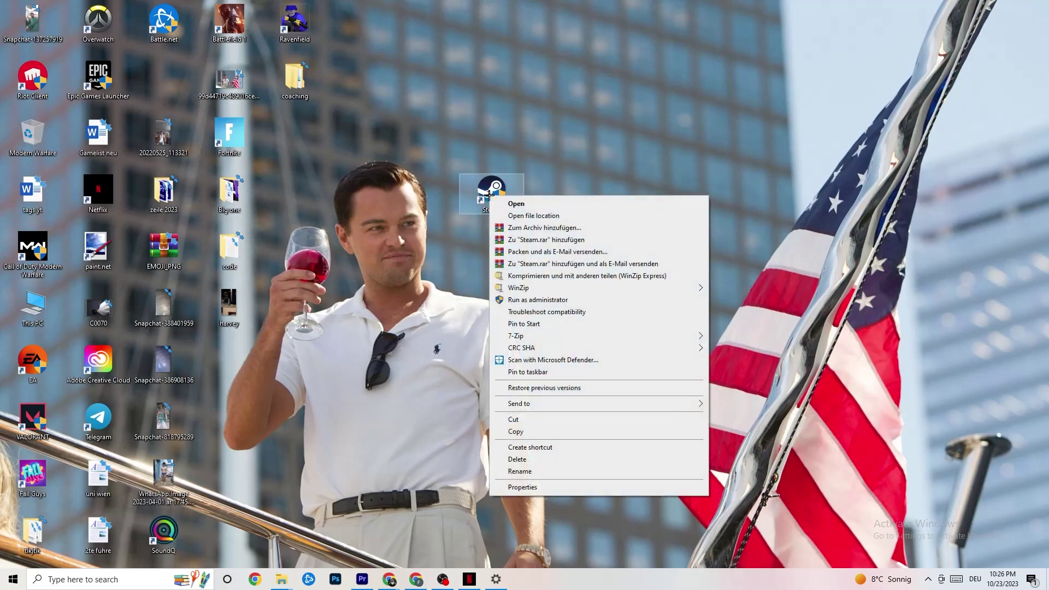
left_click(546, 490)
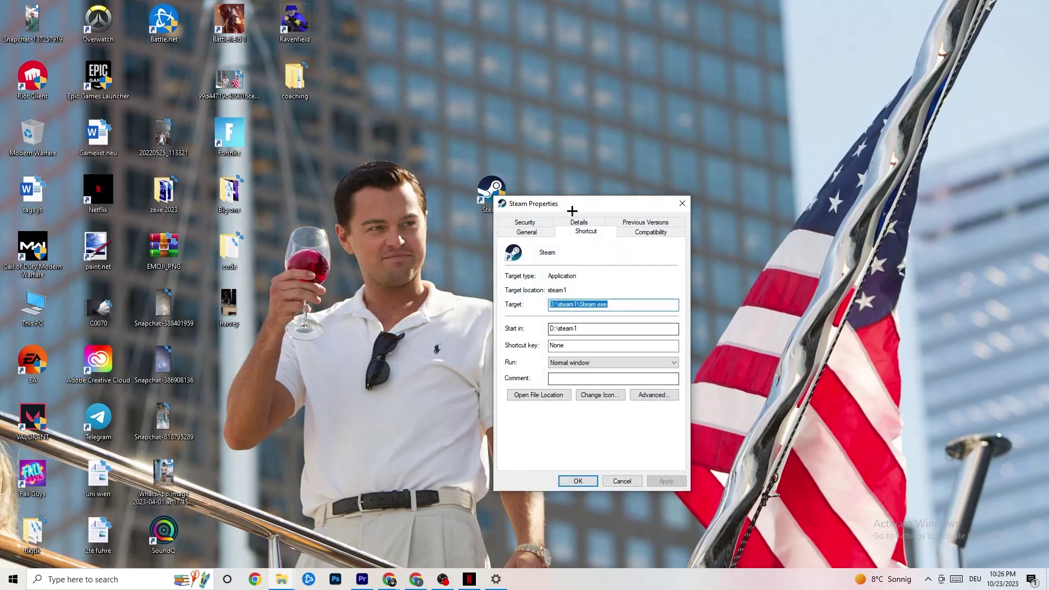
left_click_drag(571, 207, 516, 123)
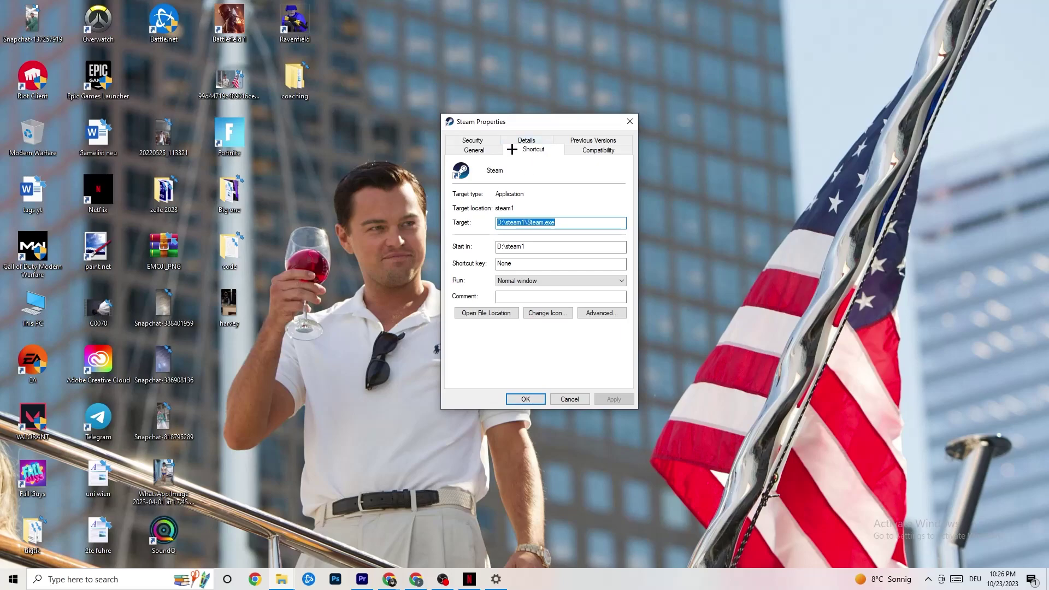
left_click(569, 148)
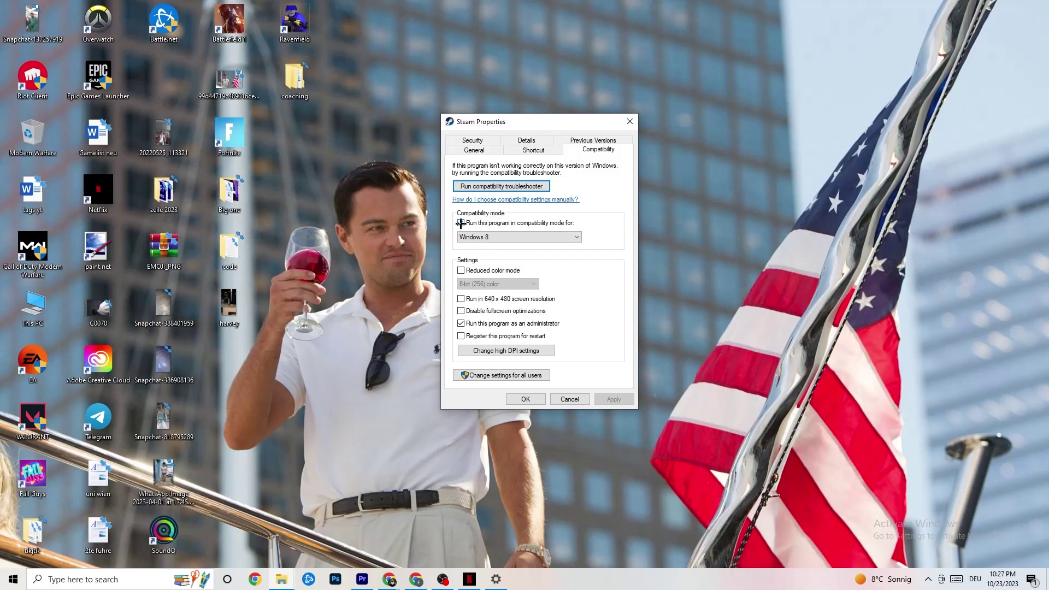
left_click(508, 236)
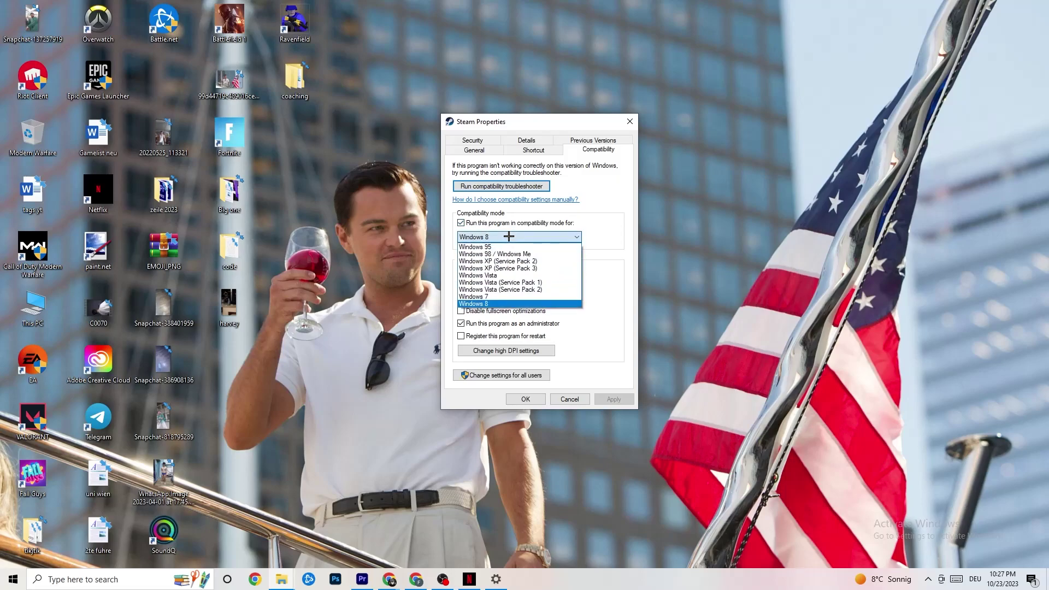
left_click(596, 253)
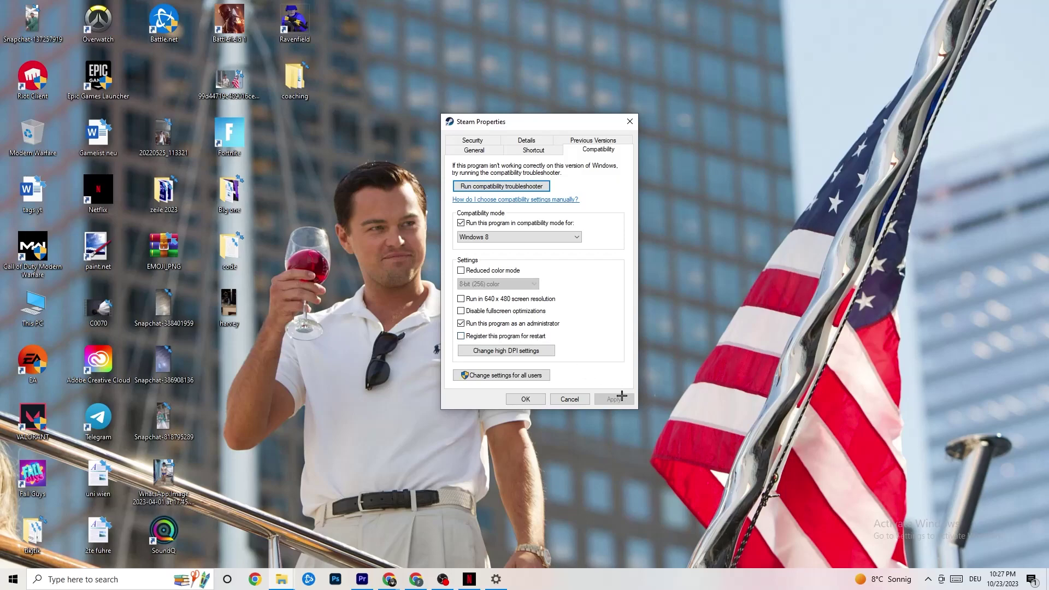
left_click(526, 398)
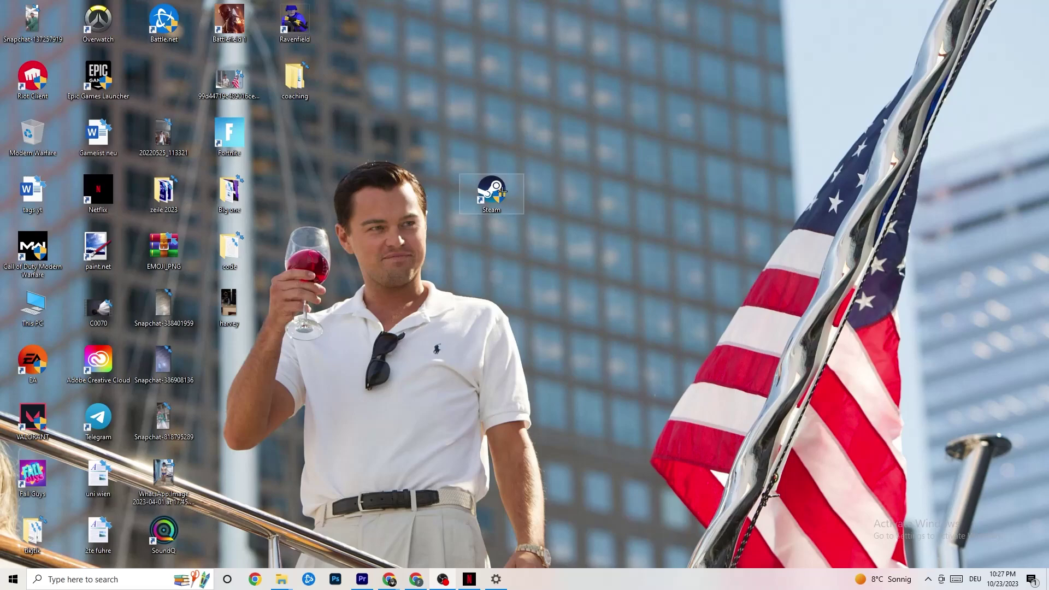
Select the Steam shortcut and review its options without changing anything.
left_click(2, 587)
left_click(363, 533)
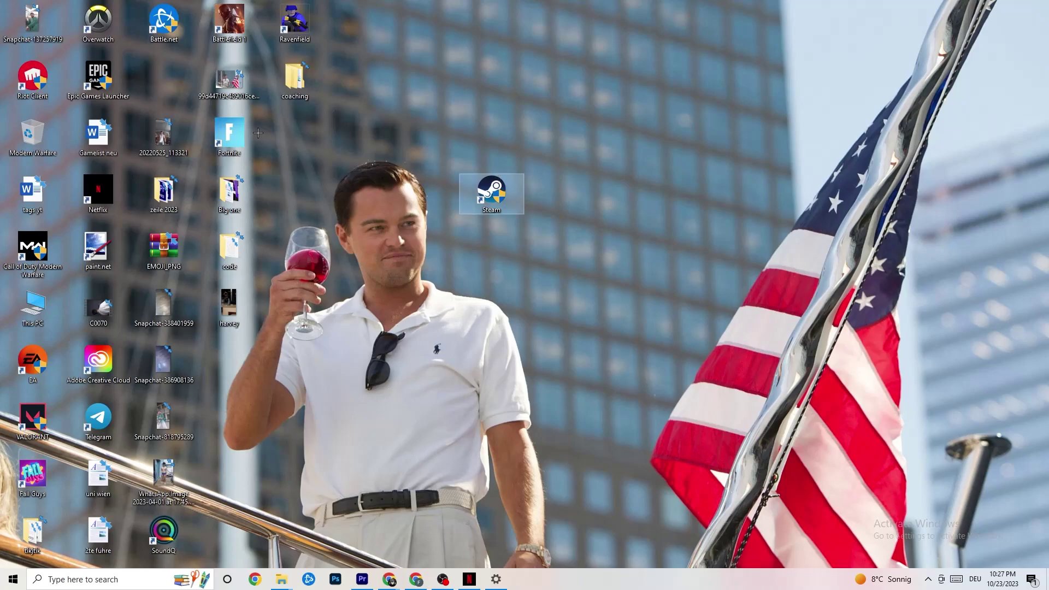
right_click(480, 199)
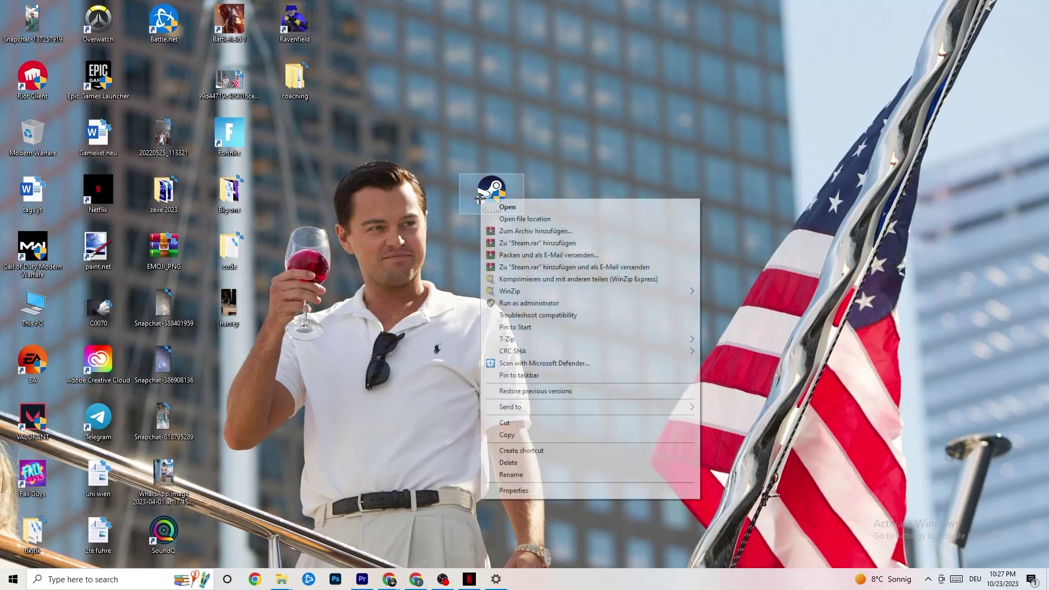
left_click(465, 303)
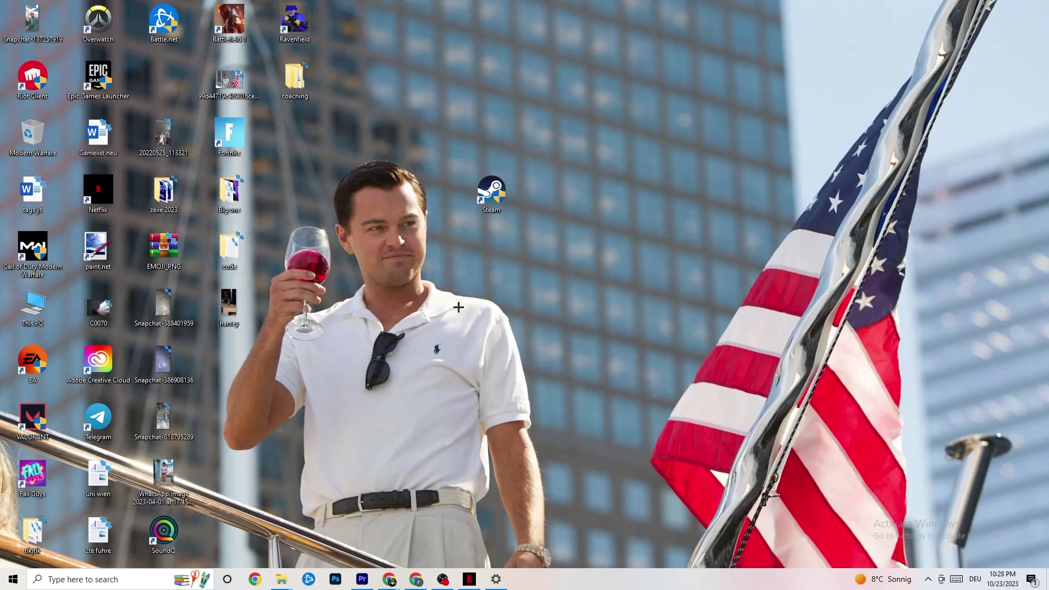
Open Task Manager maximized from the taskbar and review Google Chrome's options without ending it.
right_click(583, 586)
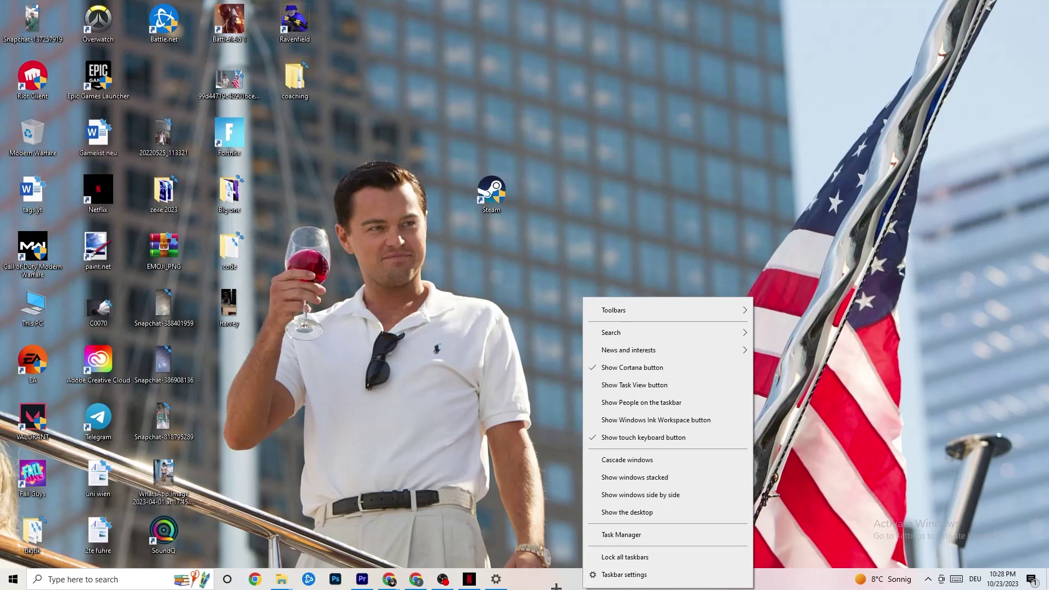
left_click(630, 536)
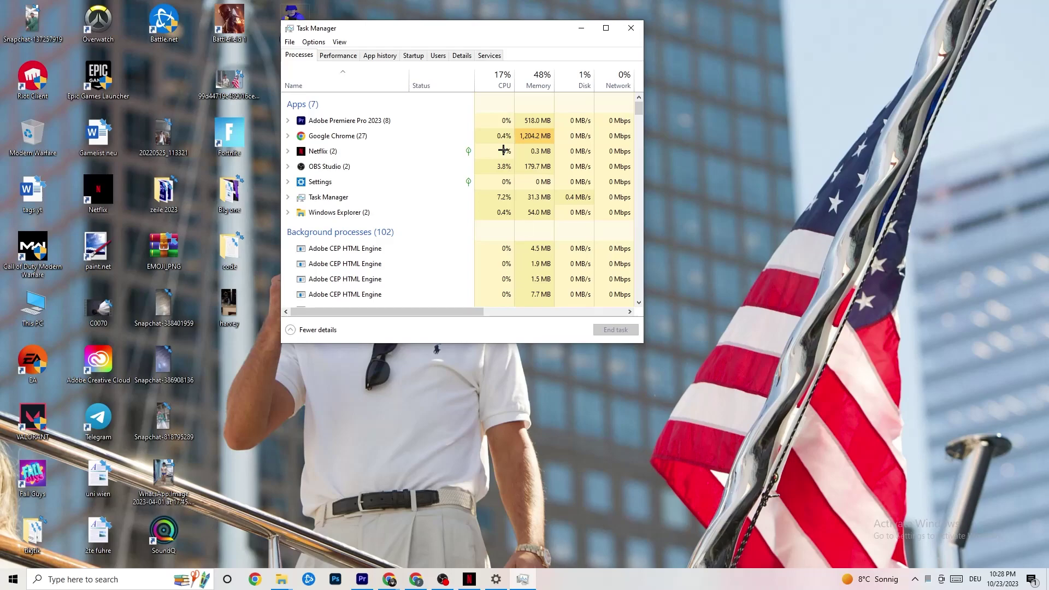
left_click(605, 27)
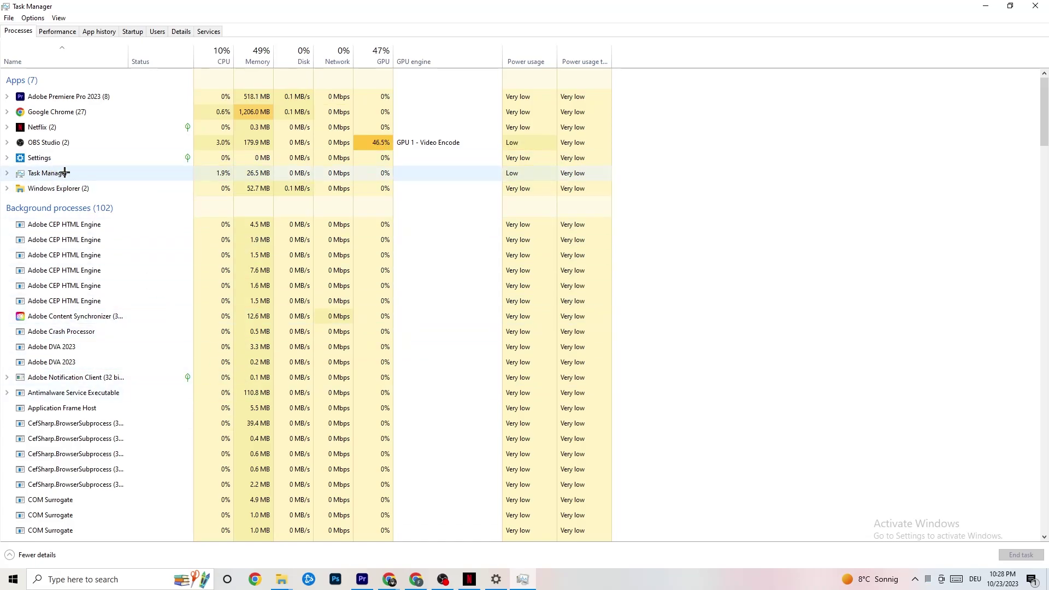
right_click(75, 112)
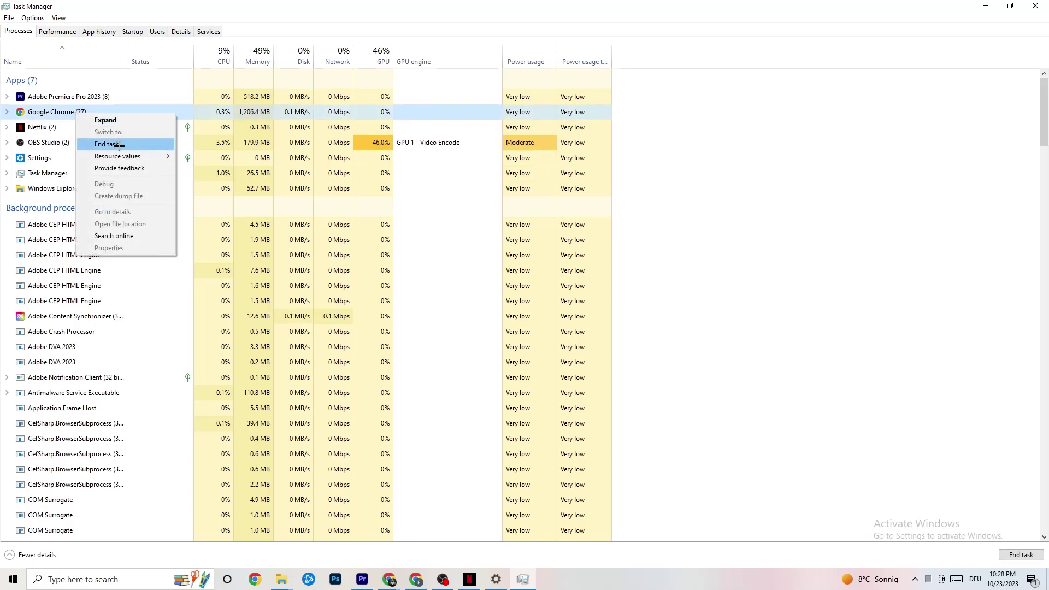
left_click(735, 133)
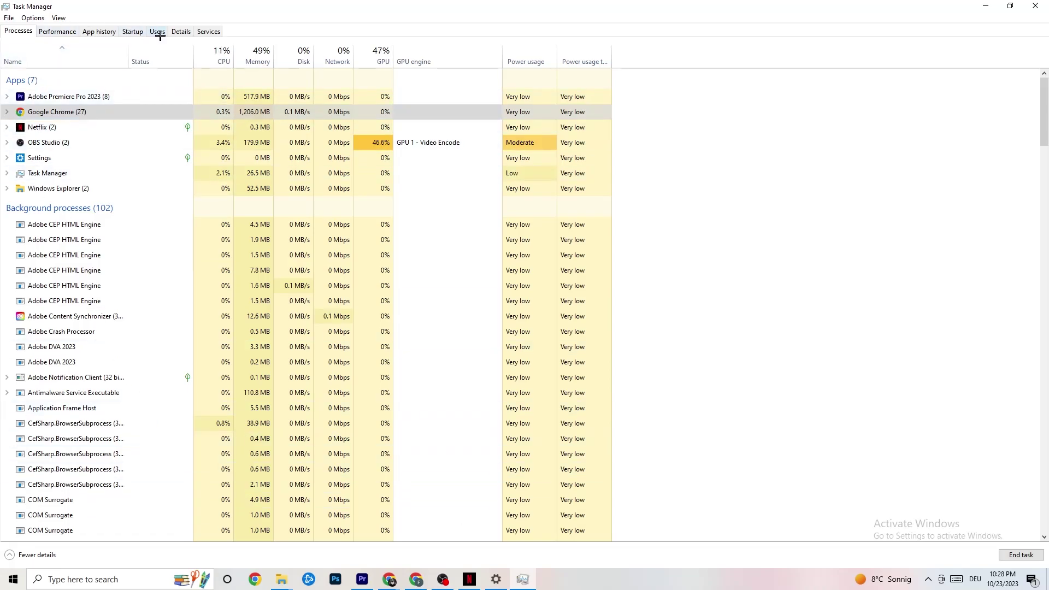
In the Details tab, confirm Adobe Premiere Pro's priority stays at Normal.
left_click(180, 31)
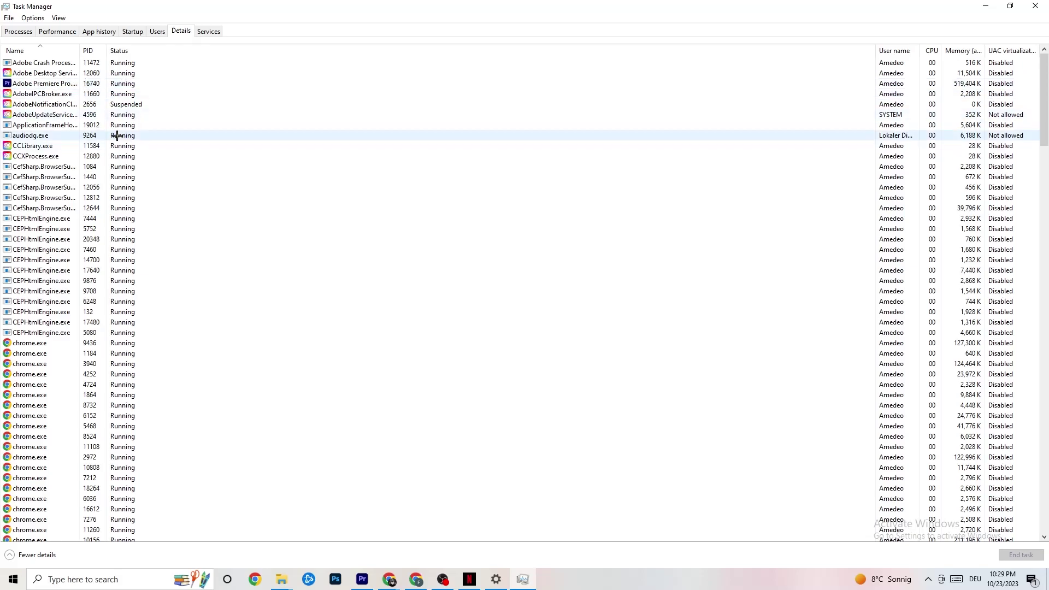
right_click(57, 85)
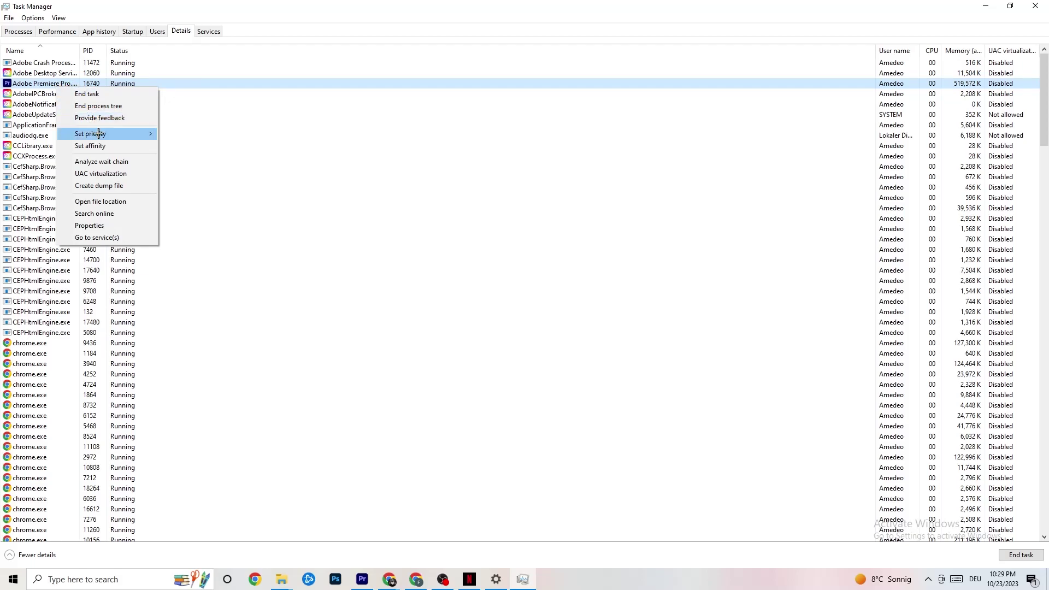
mouse_move(102, 140)
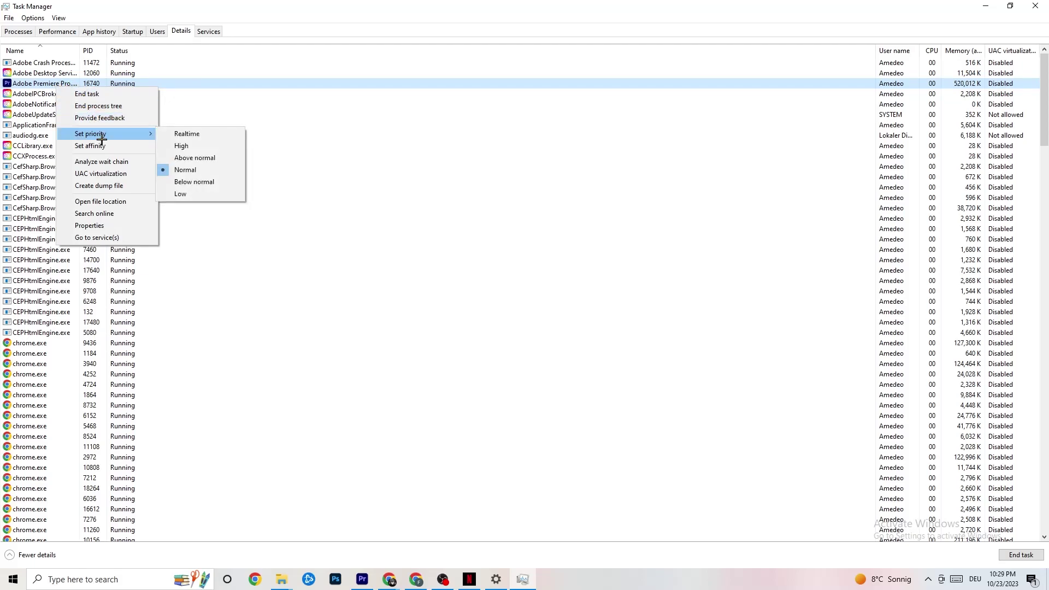
left_click(145, 129)
mouse_move(145, 129)
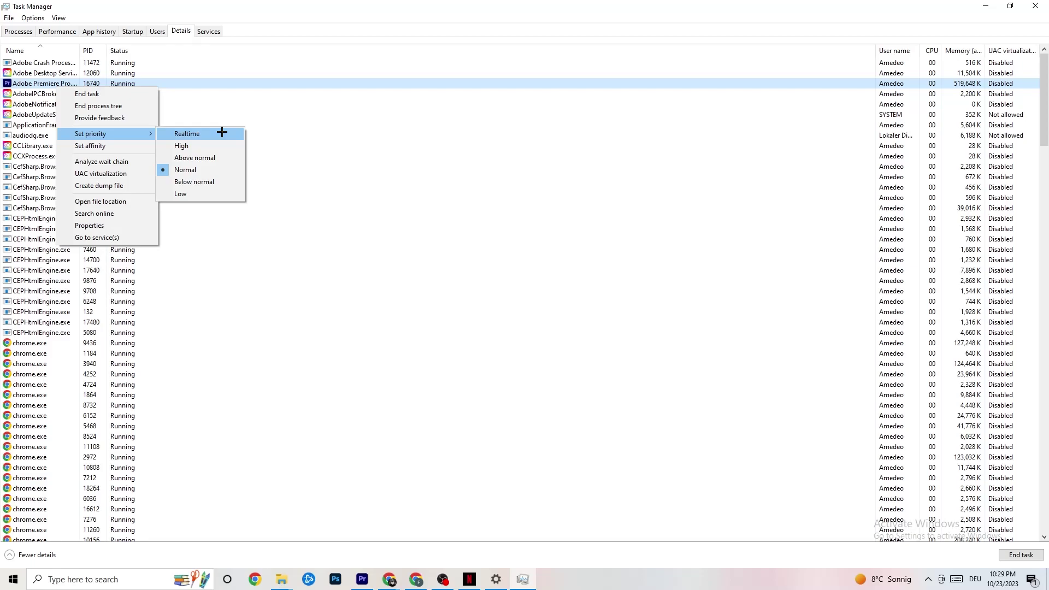
left_click(279, 116)
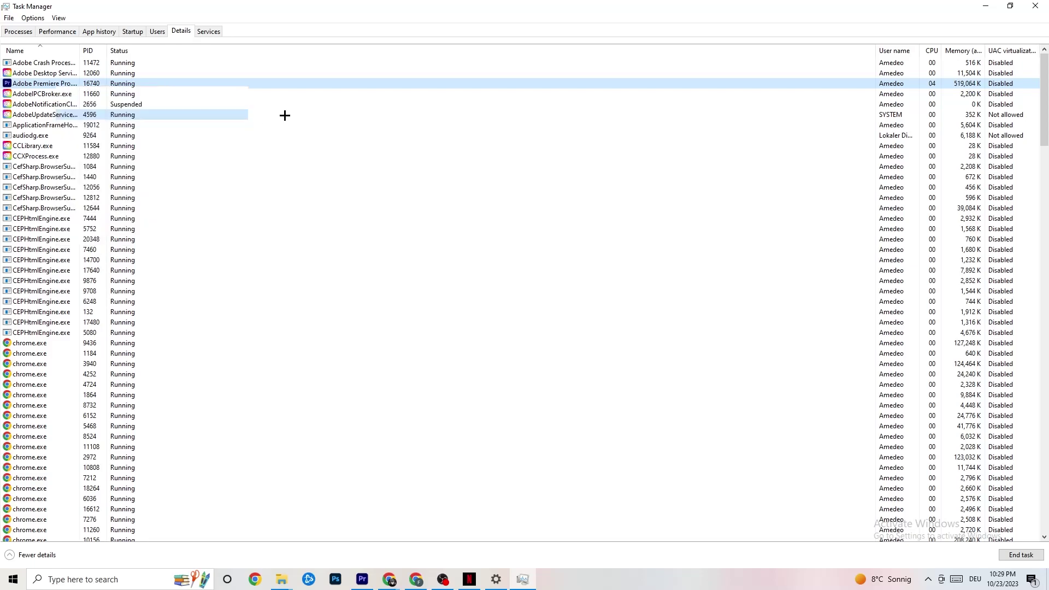
left_click(284, 115)
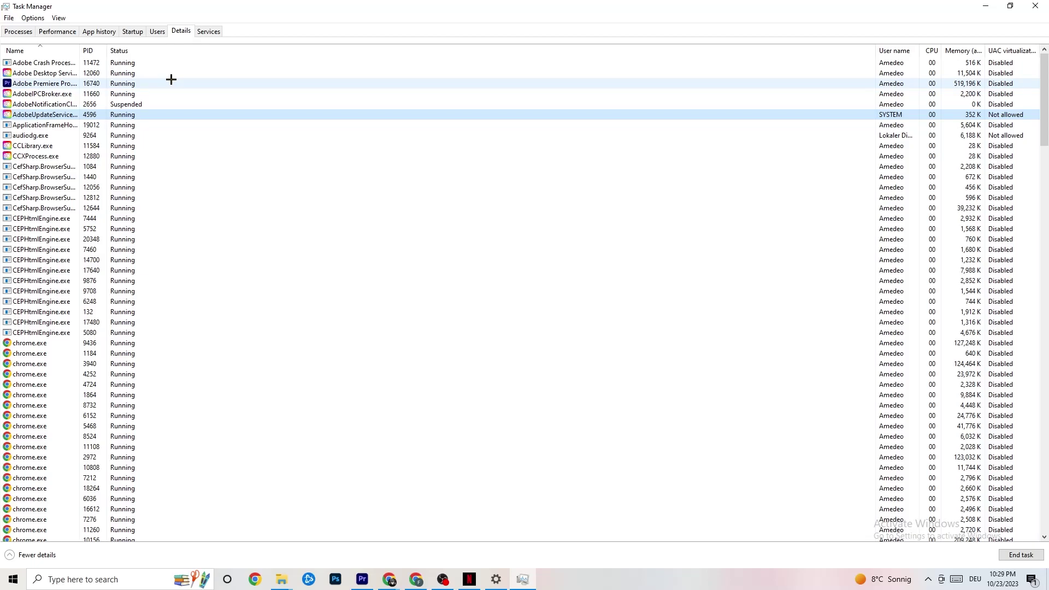
On the Startup tab, review Razer Synapse's options and leave it Enabled.
left_click(133, 31)
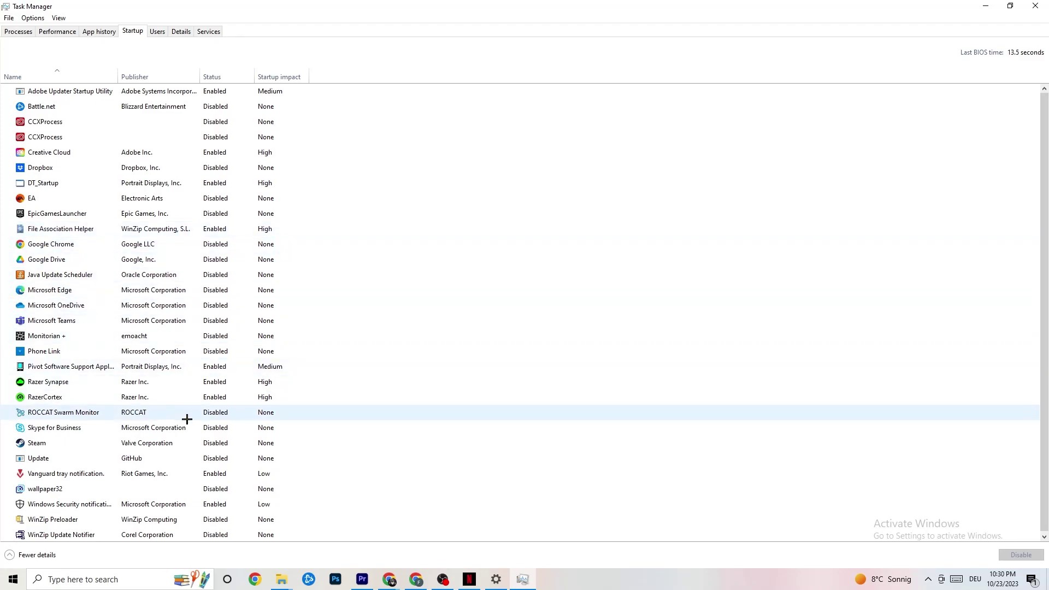
right_click(213, 383)
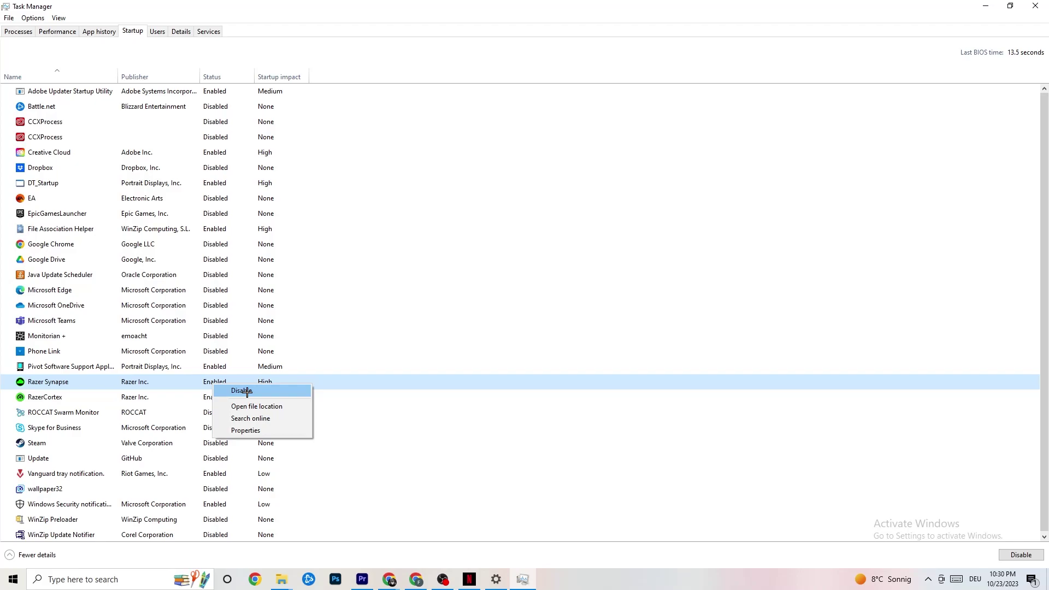
left_click(541, 55)
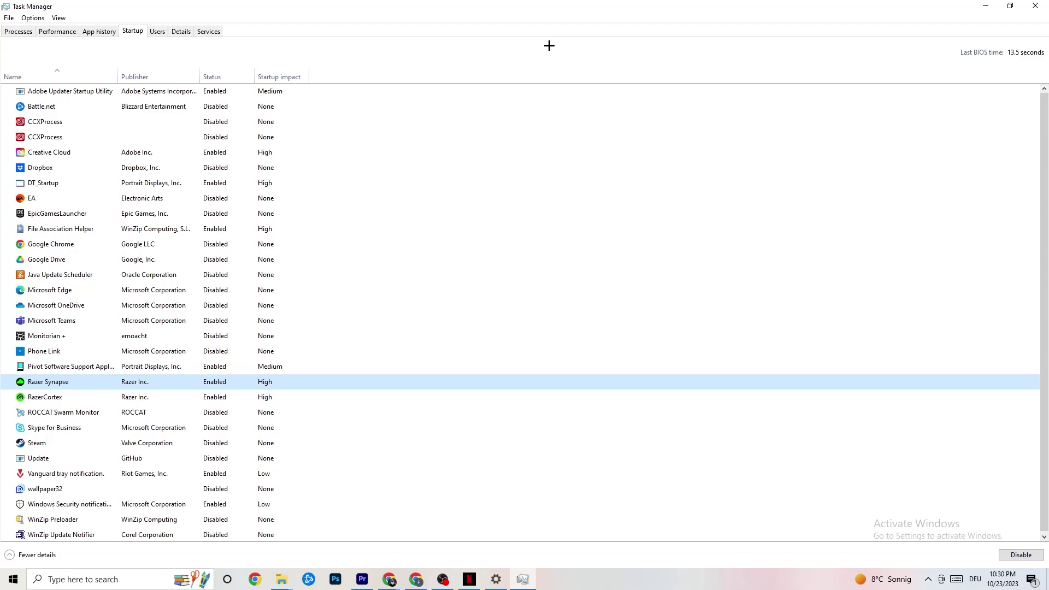
Close Task Manager and launch Settings from the Start menu.
left_click(1029, 4)
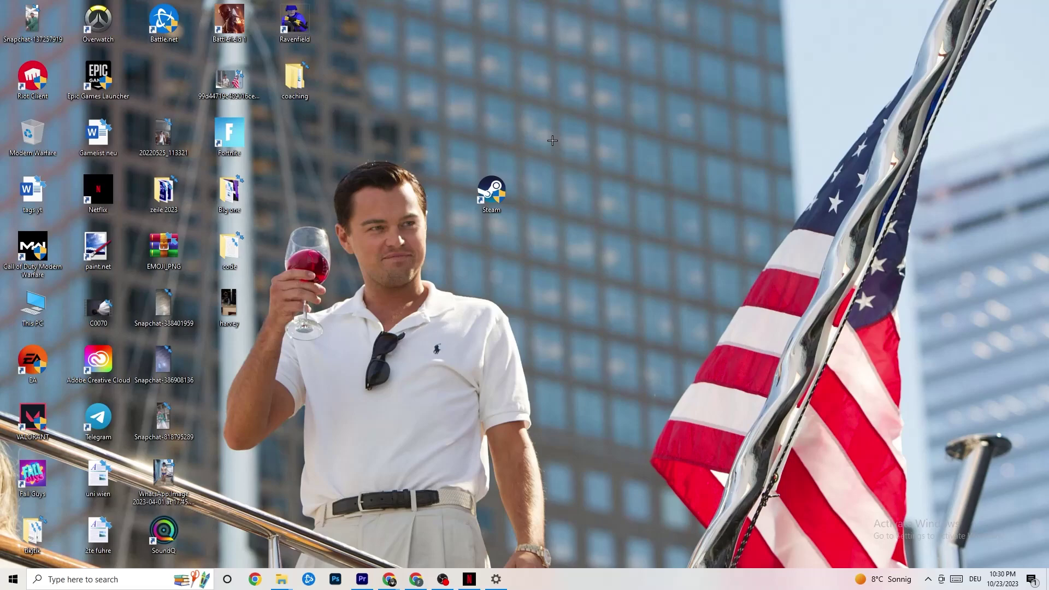
left_click(10, 583)
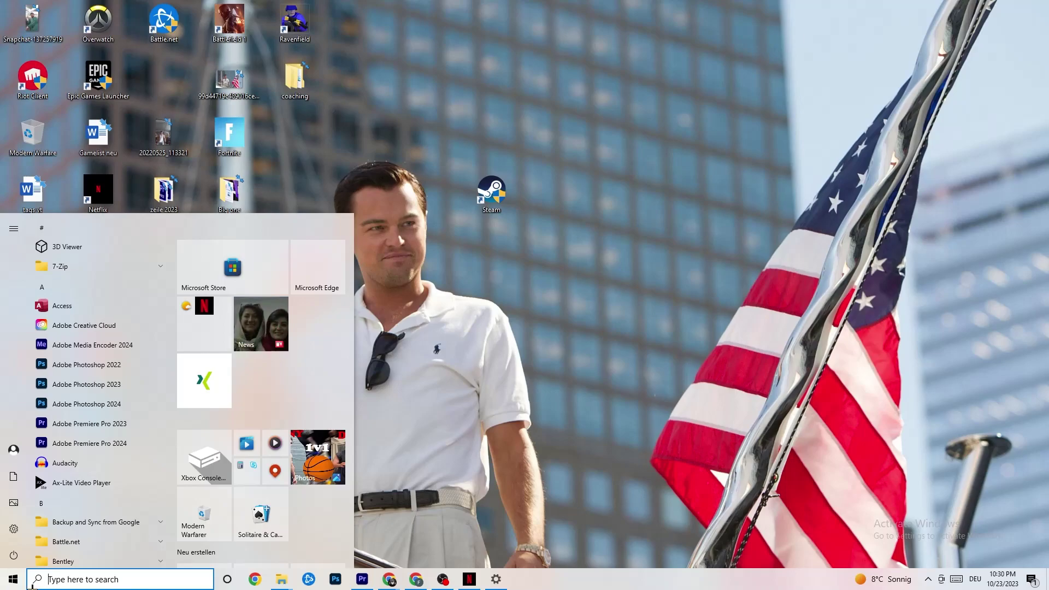
left_click(14, 528)
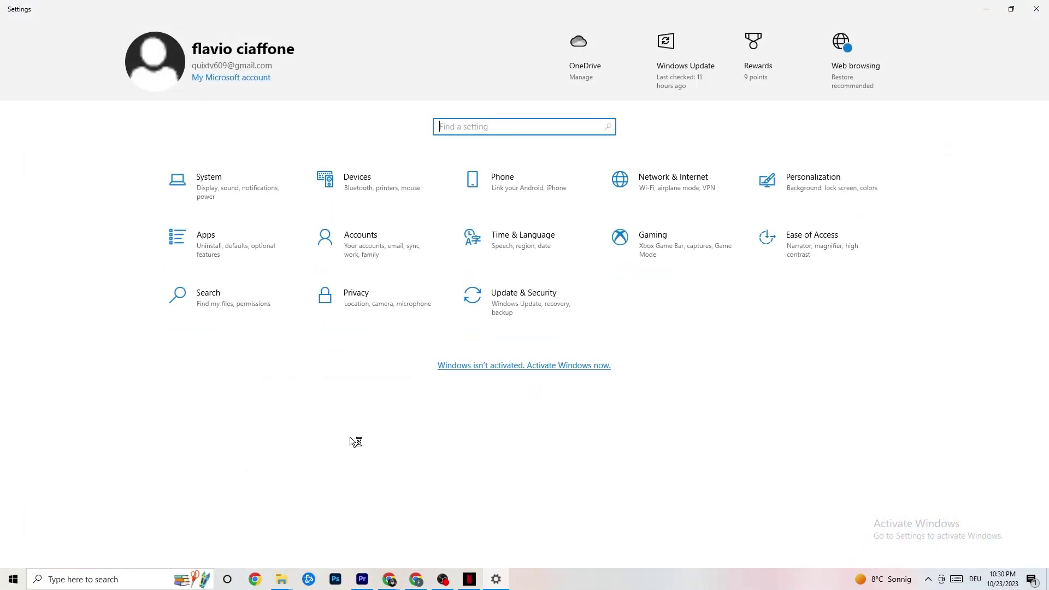
Keep System display scaling at 100% (Recommended), then go to Power & sleep.
left_click(228, 183)
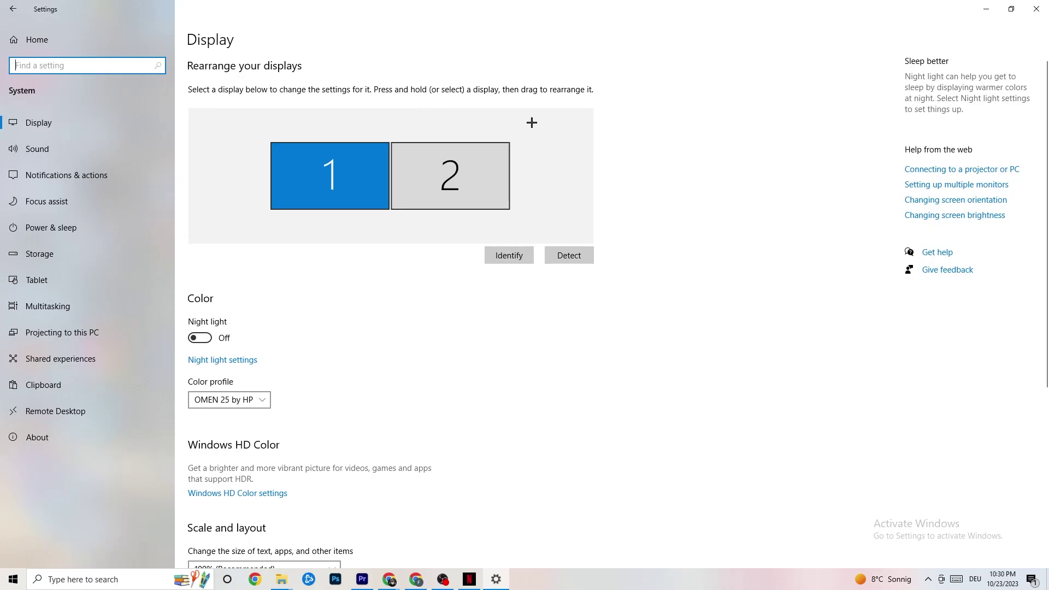
scroll(510, 120, "down", 5)
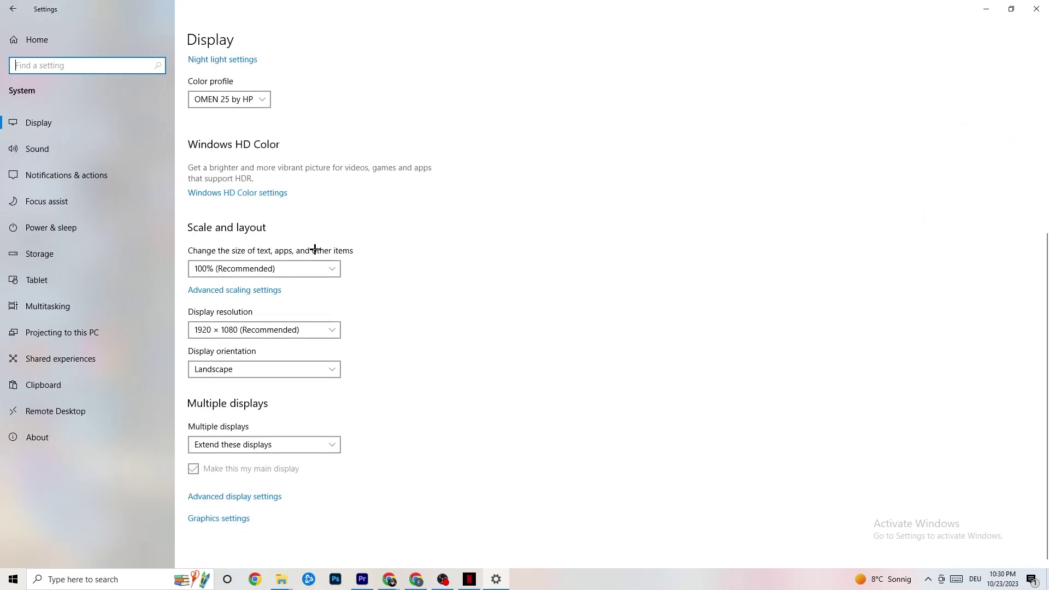
left_click(306, 269)
left_click(416, 213)
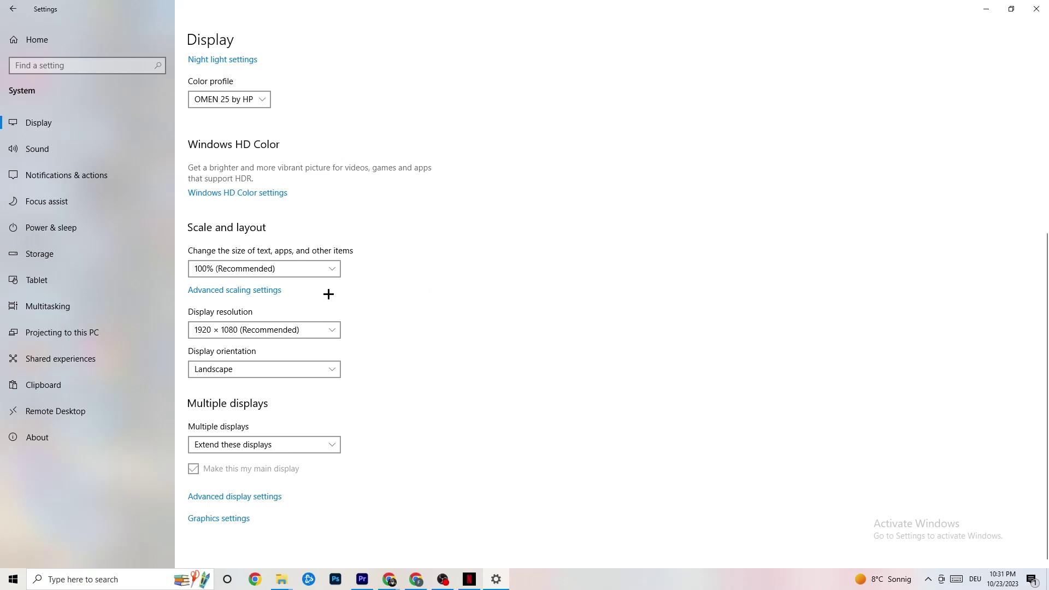
left_click(65, 226)
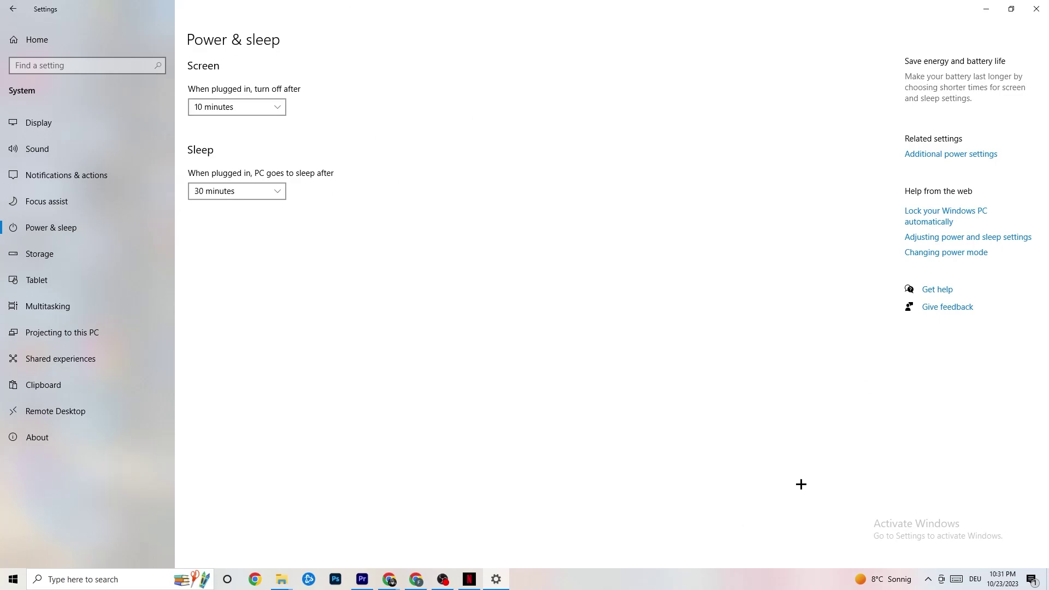
Review the power plans in Additional power settings, leaving Balanced active.
left_click(969, 152)
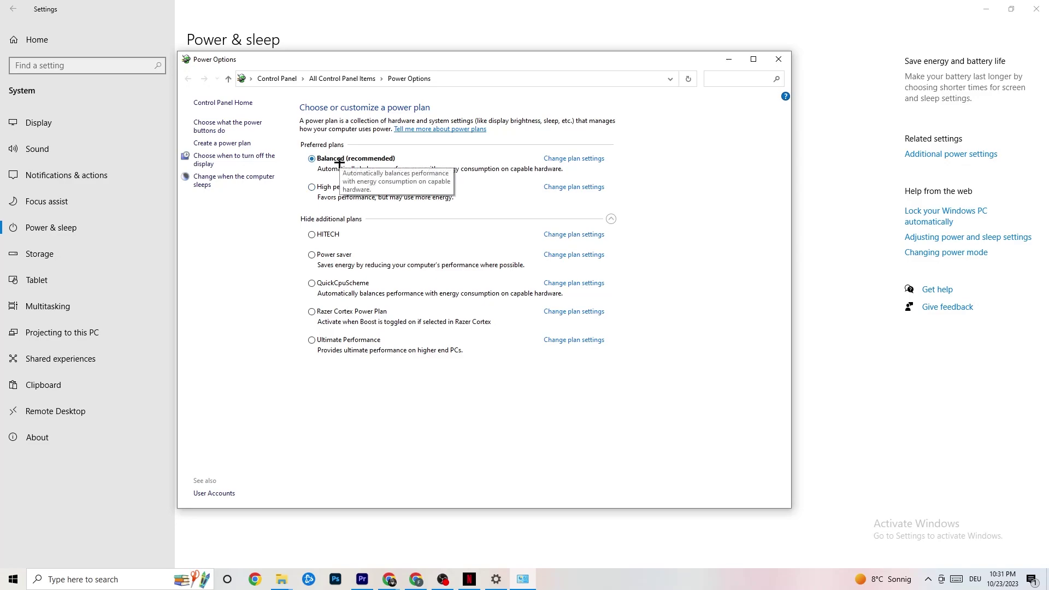
left_click(778, 59)
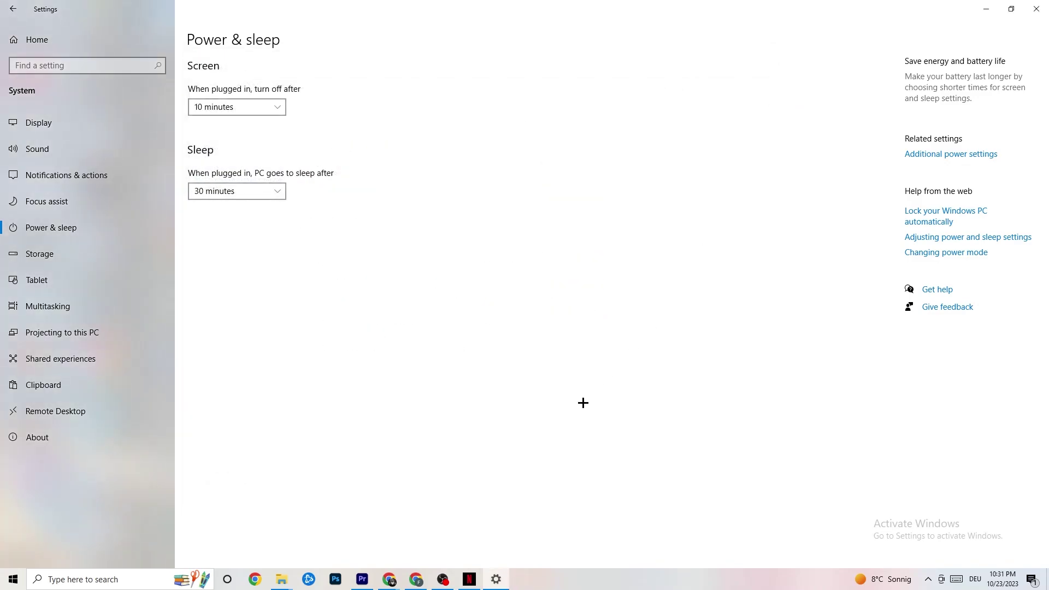
In Storage, keep Storage Sense running Every week and run Clean now.
left_click(82, 263)
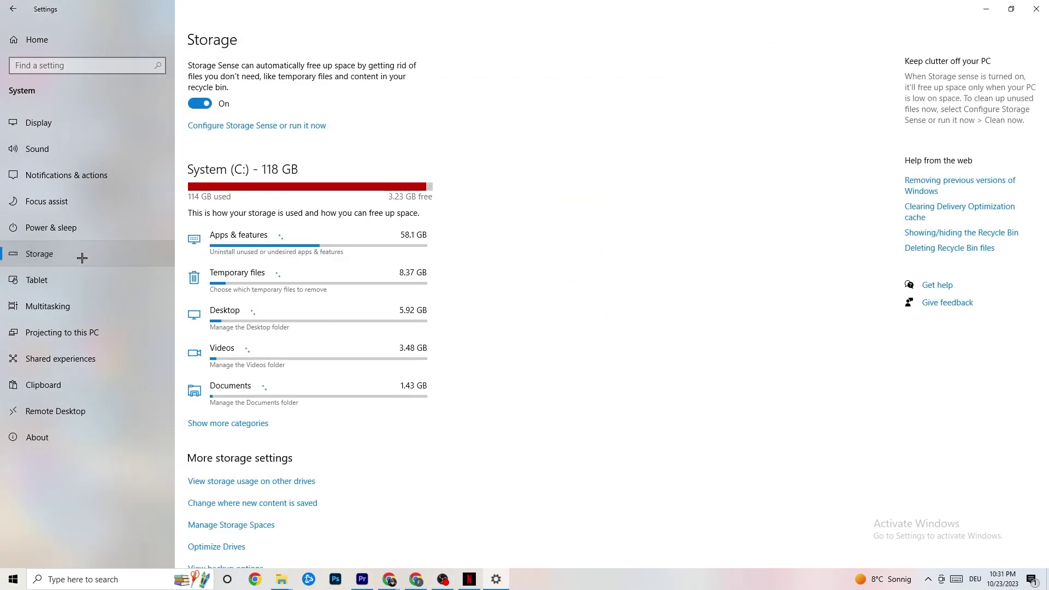
left_click(248, 127)
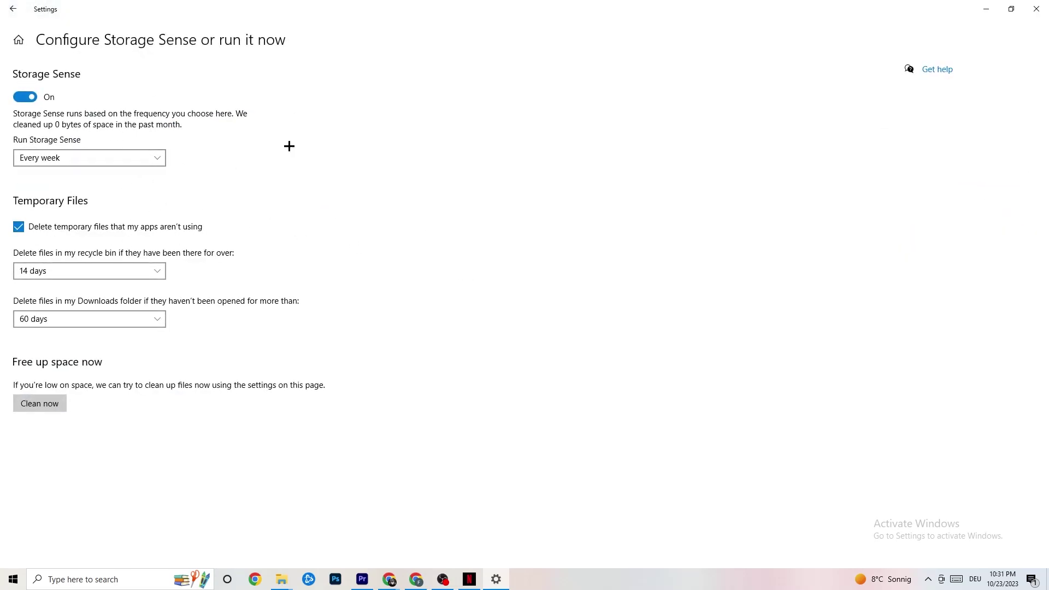
left_click(156, 163)
left_click(117, 159)
left_click(89, 159)
left_click(230, 198)
left_click(46, 407)
Go from Settings Home to Gaming and view the Game Mode setting.
left_click(9, 4)
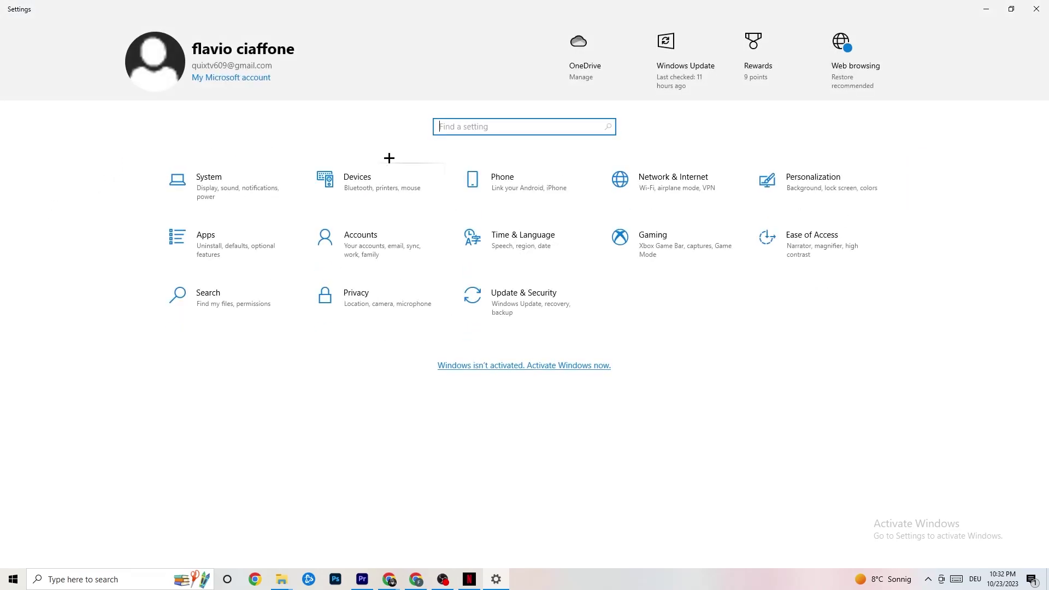
left_click(699, 249)
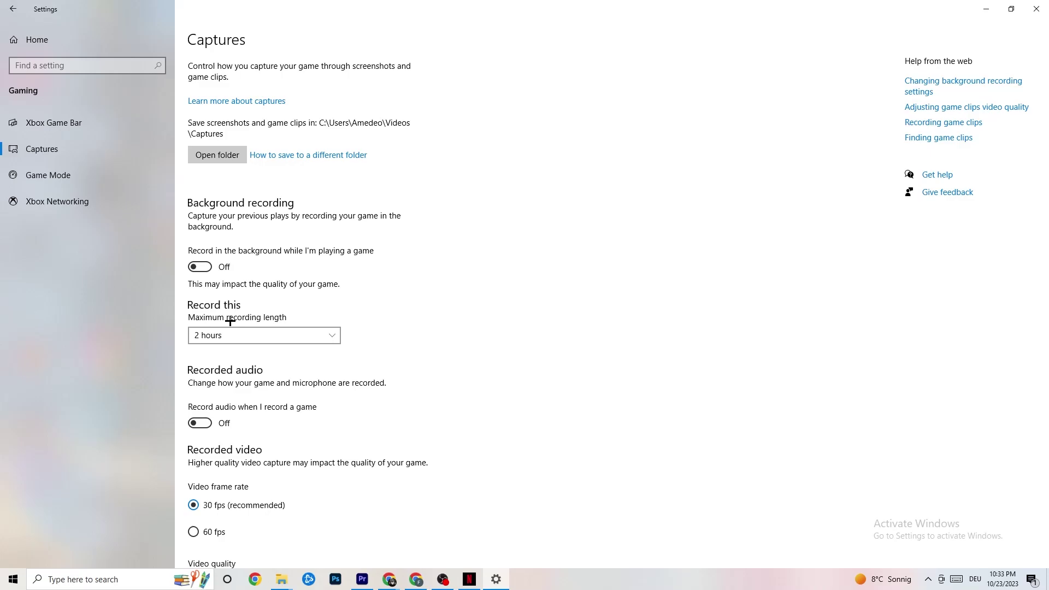
left_click(97, 178)
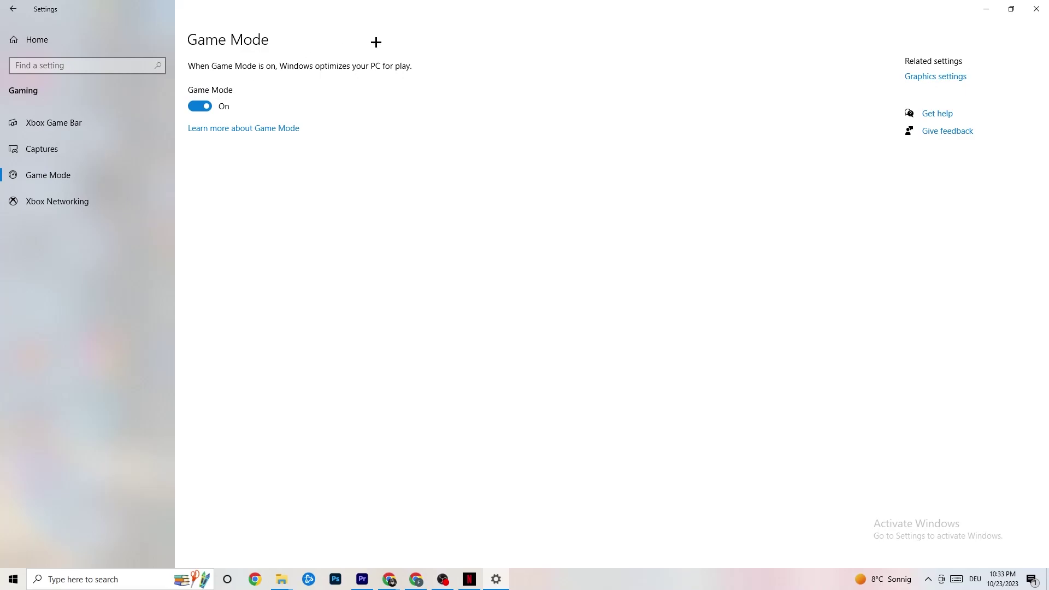
Check Update & Security's Troubleshoot and Windows Update pages, then close Settings.
left_click(13, 9)
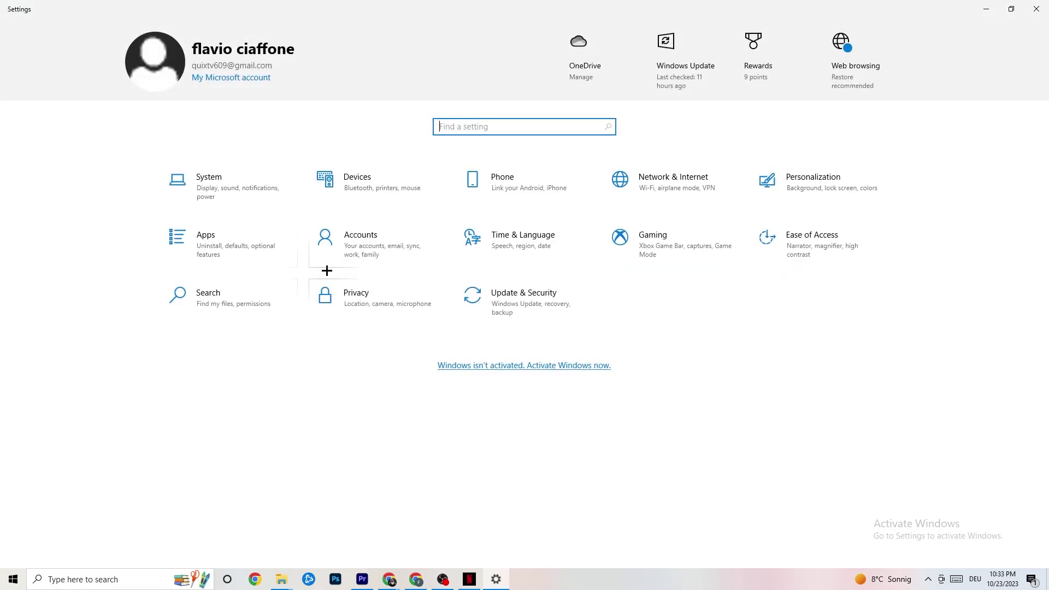
left_click(550, 312)
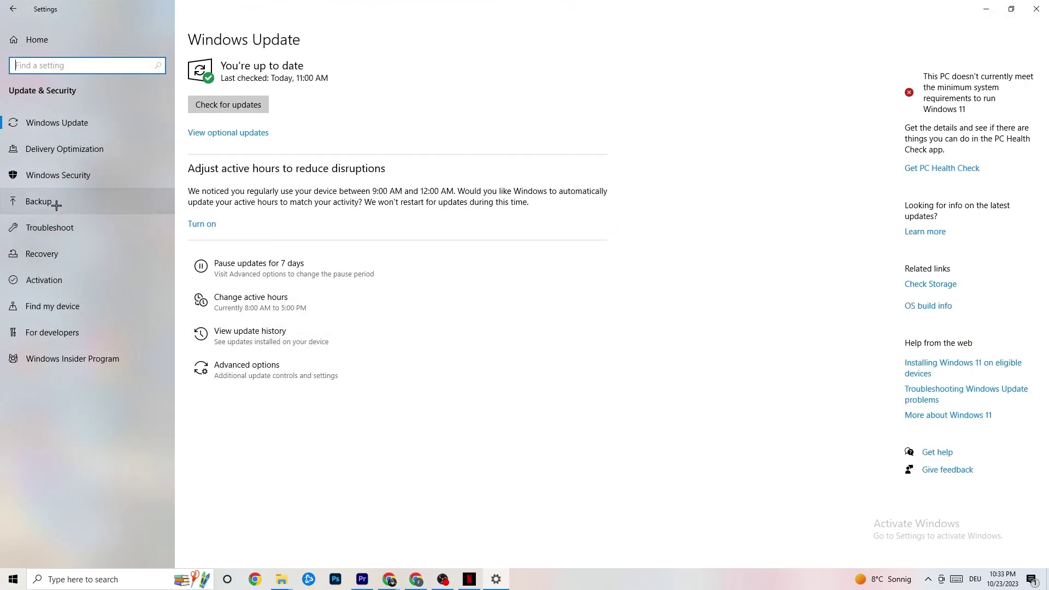
left_click(59, 222)
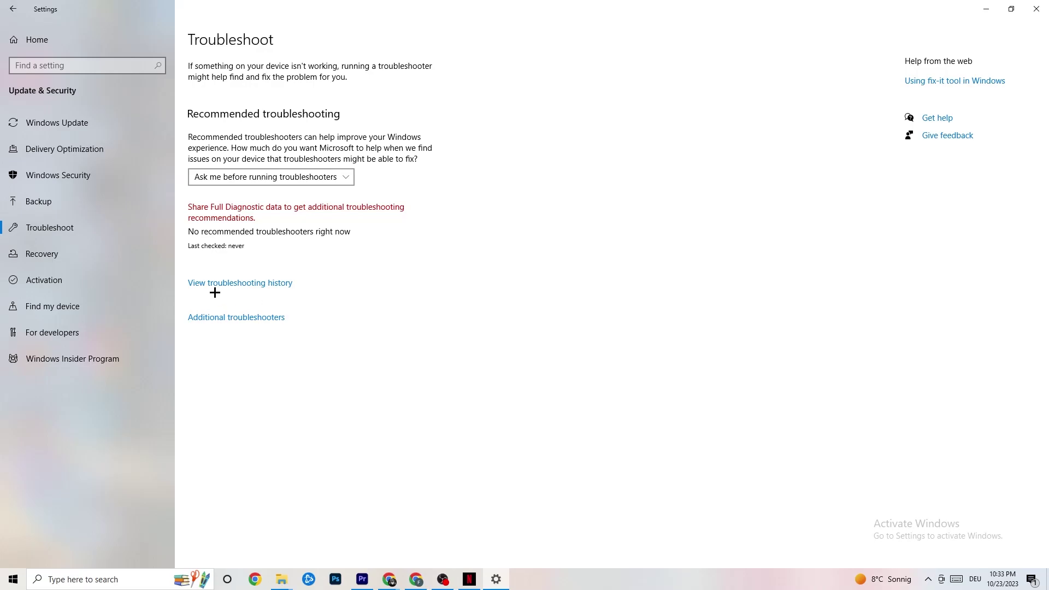
left_click(85, 124)
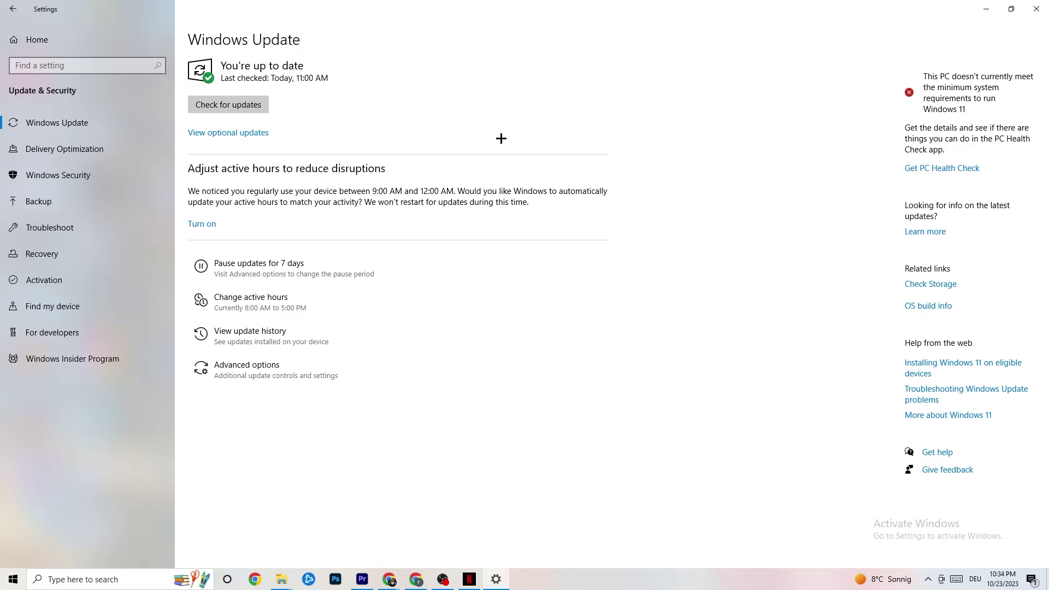
left_click(1025, 12)
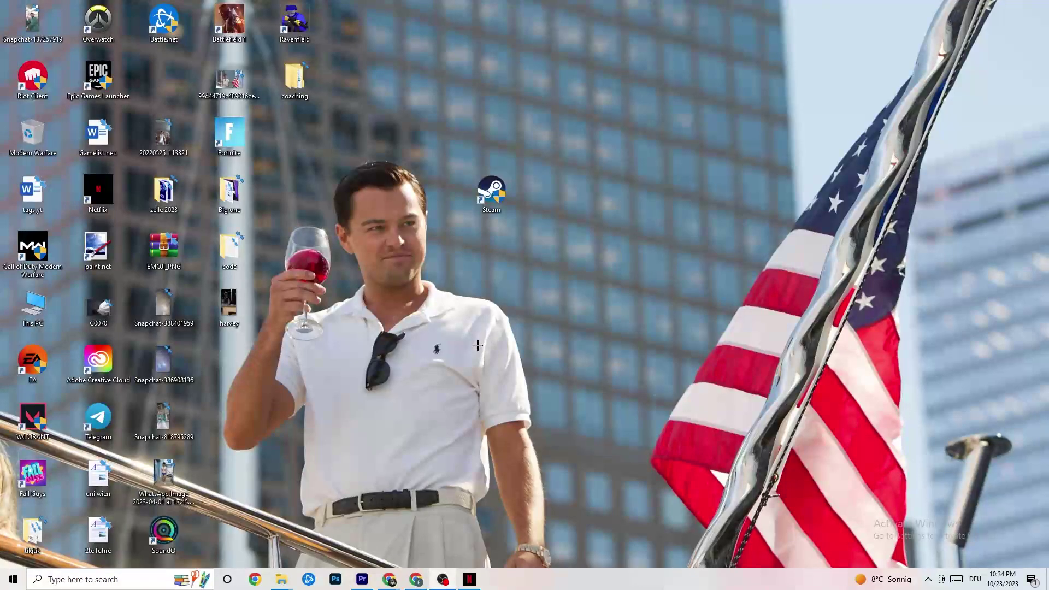